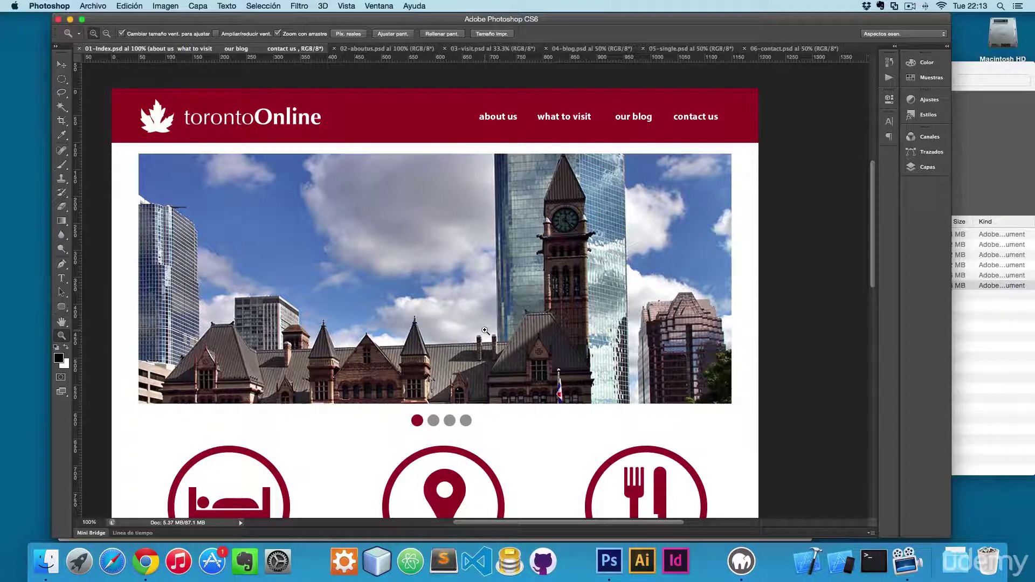
pyautogui.scroll(-5, 483, 332)
pyautogui.scroll(-5, 482, 324)
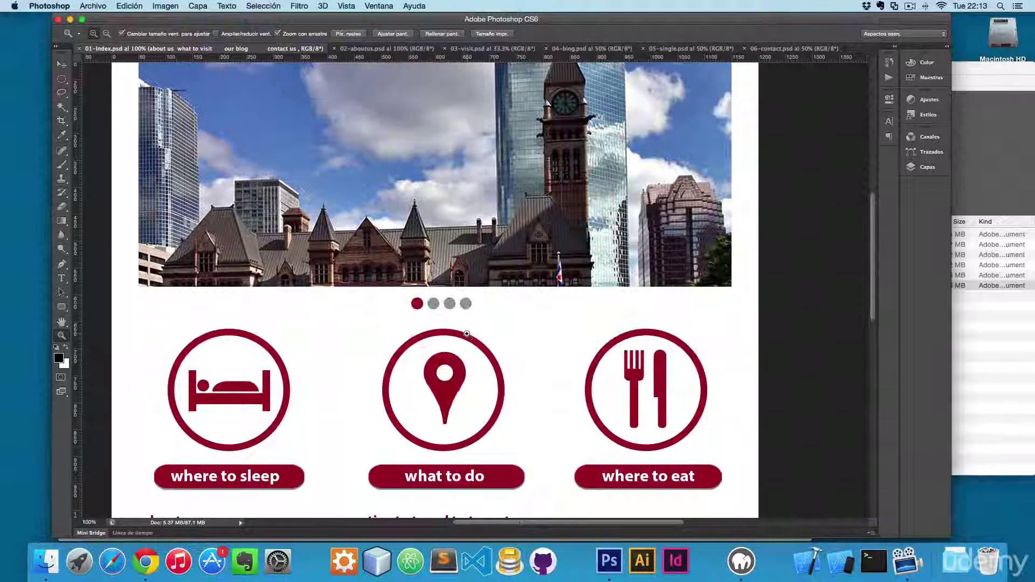
pyautogui.scroll(-5, 478, 302)
pyautogui.scroll(-3, 479, 302)
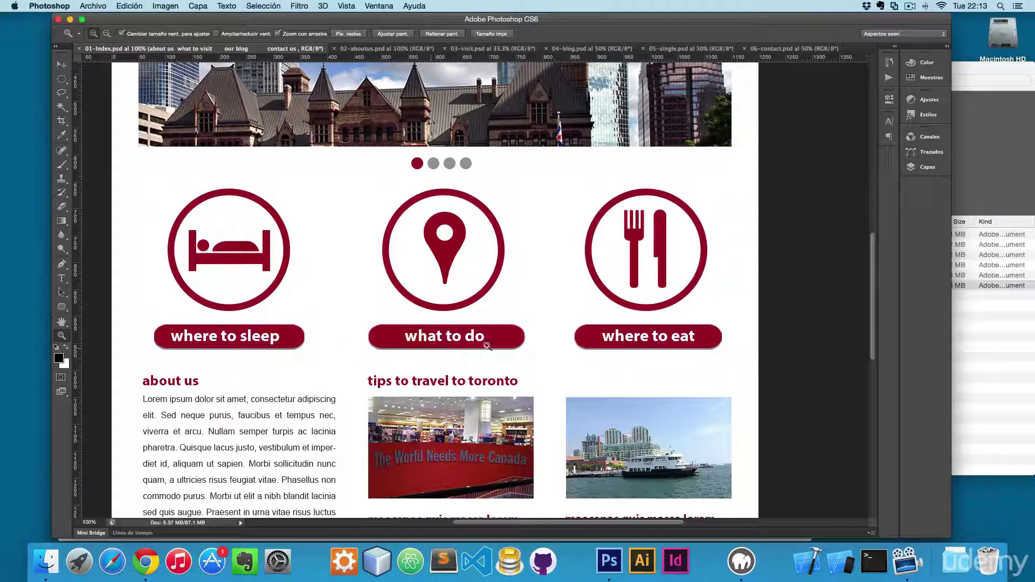
pyautogui.scroll(-4, 639, 353)
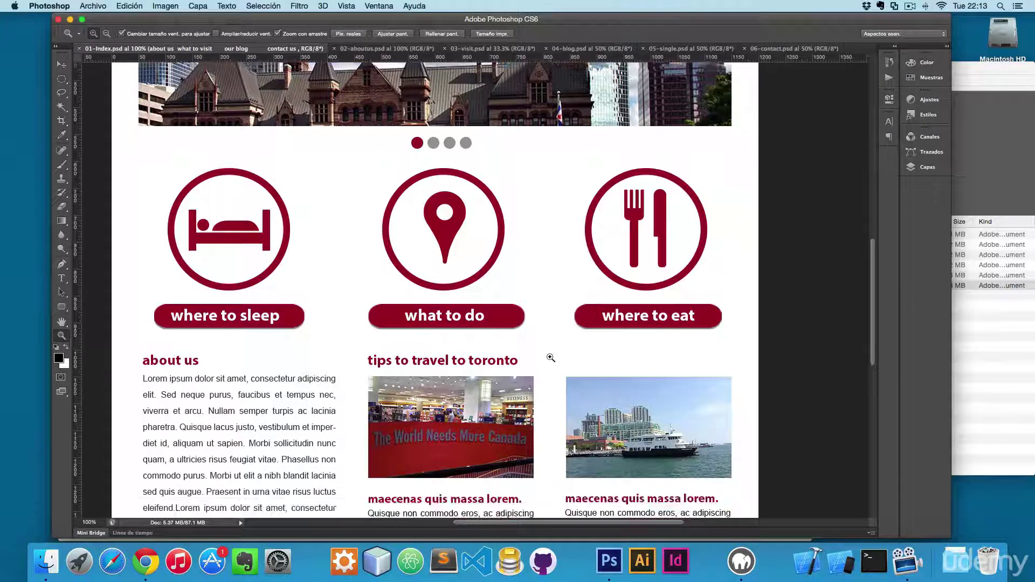
pyautogui.scroll(-4, 550, 356)
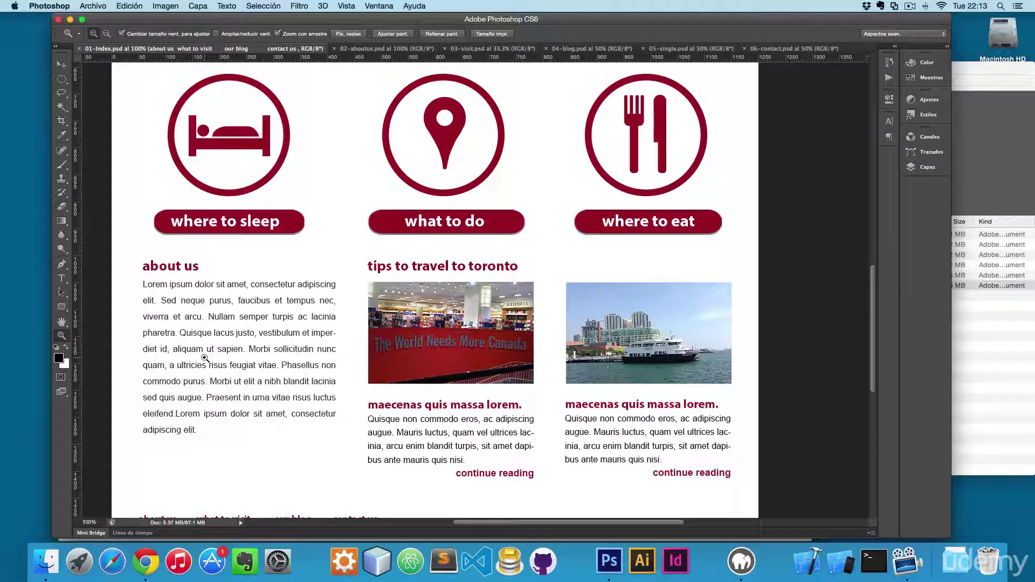
pyautogui.scroll(-2, 432, 307)
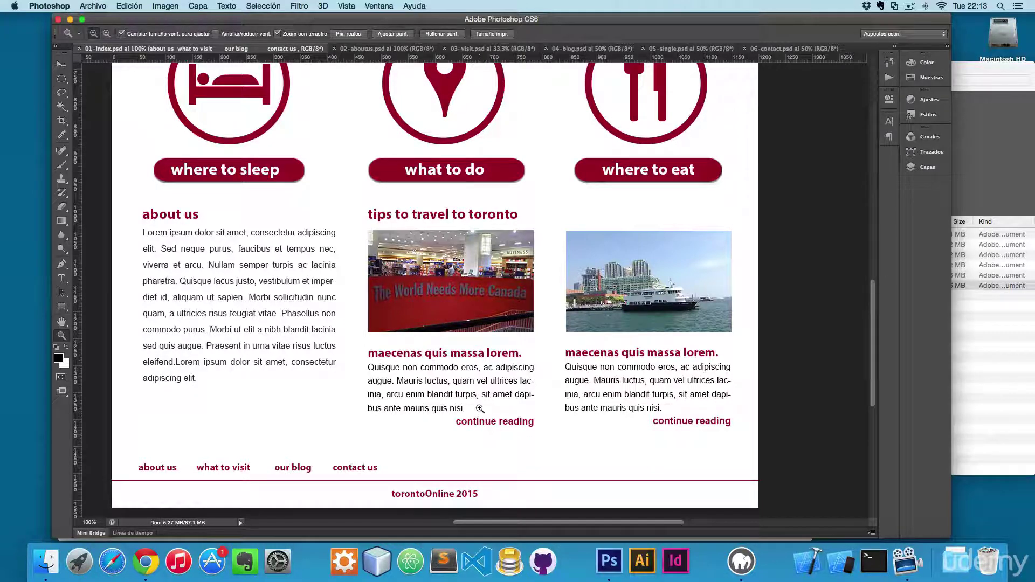
pyautogui.scroll(-1, 480, 409)
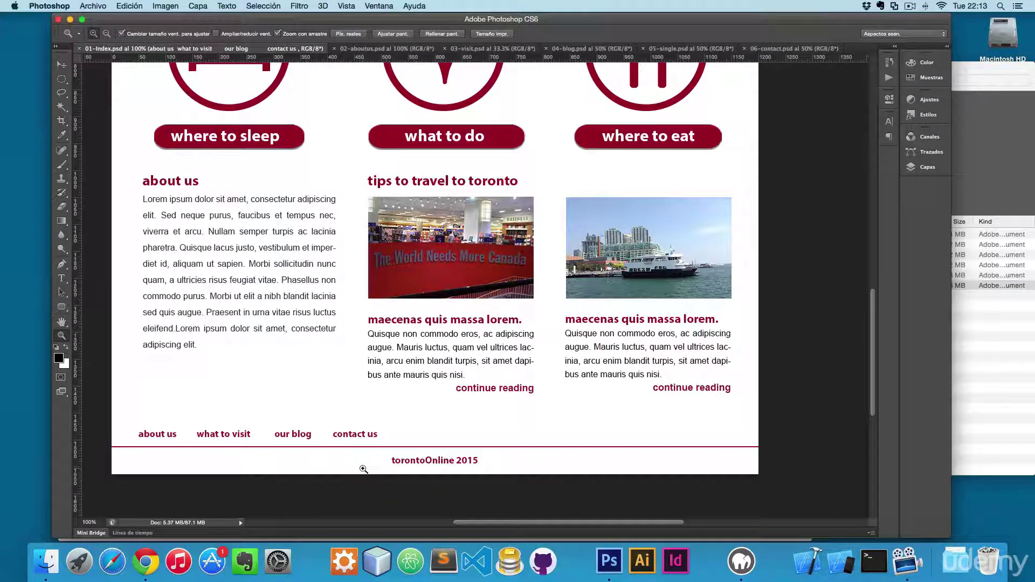
pyautogui.scroll(1, 364, 469)
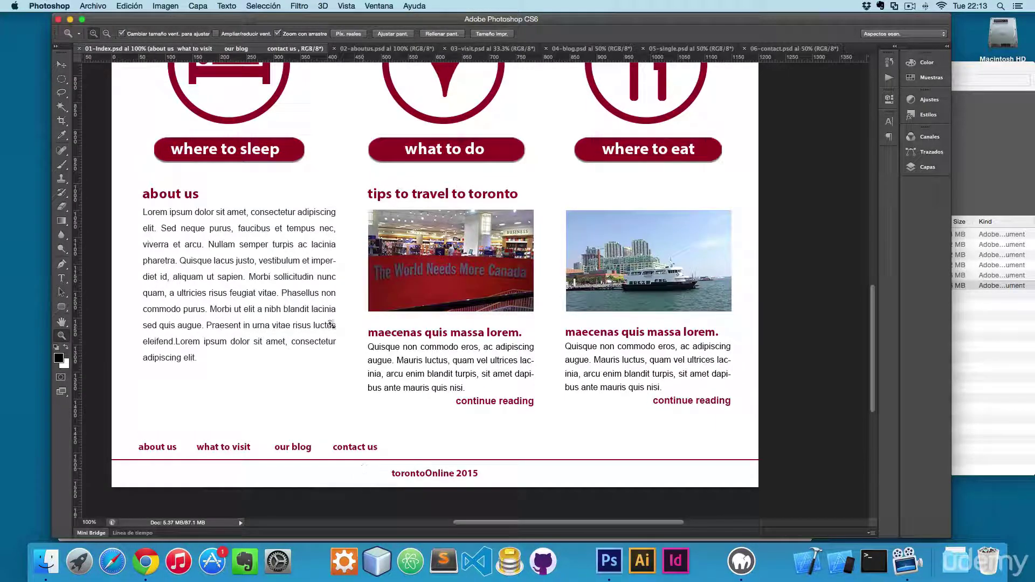
# - Switch to the 02-aboutus.psd about us page mockup
pyautogui.click(377, 48)
pyautogui.scroll(5, 367, 186)
pyautogui.scroll(3, 368, 186)
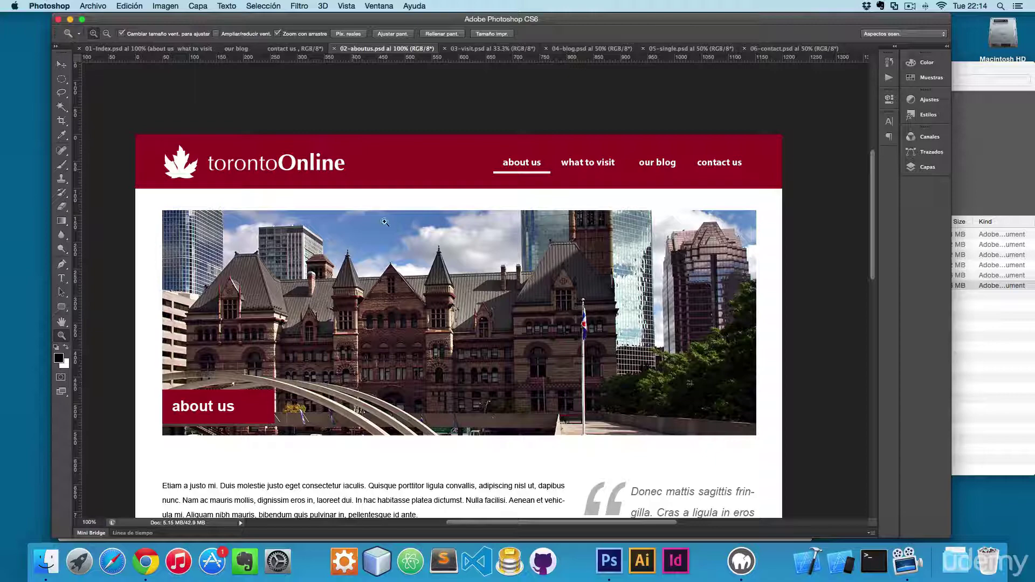
pyautogui.scroll(-5, 385, 221)
pyautogui.scroll(4, 396, 153)
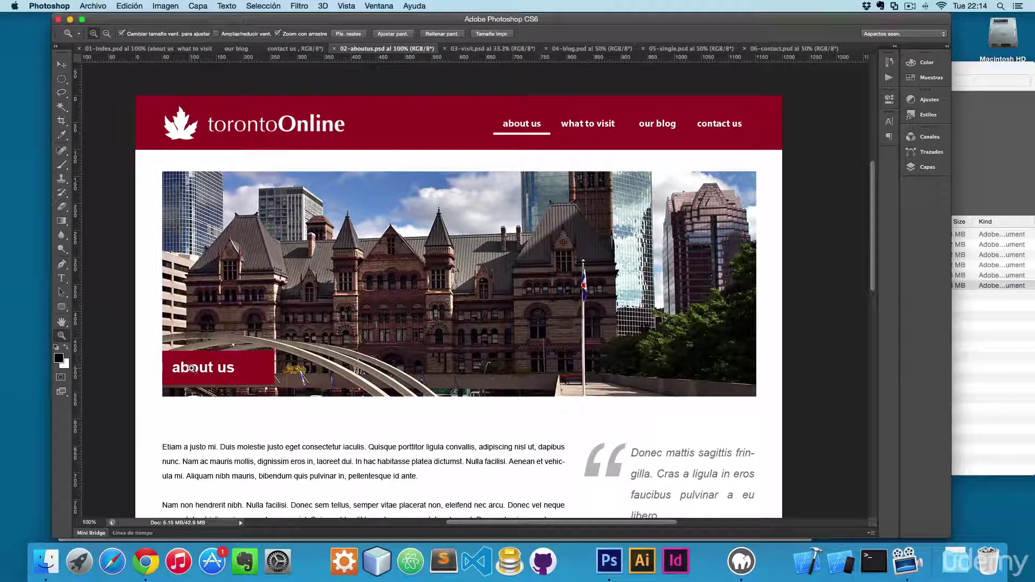
pyautogui.scroll(-5, 192, 369)
pyautogui.scroll(-5, 243, 380)
pyautogui.scroll(-3, 301, 398)
pyautogui.scroll(-3, 301, 398)
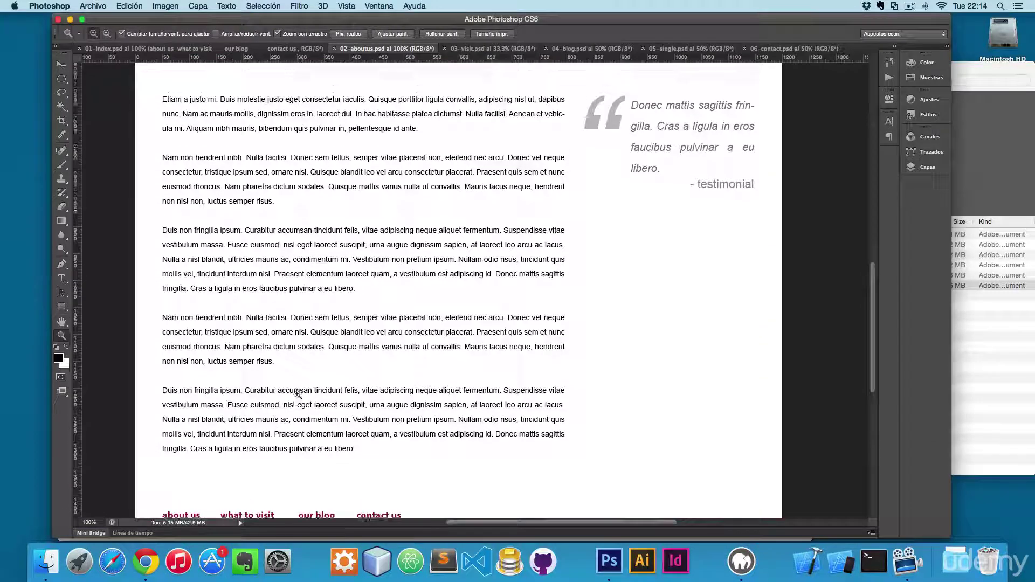
pyautogui.scroll(4, 325, 380)
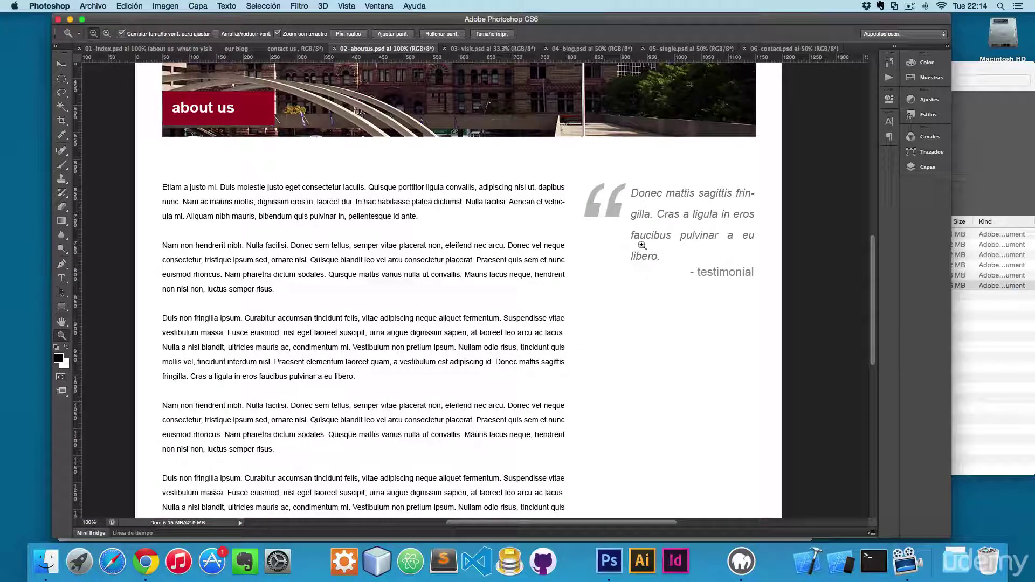
pyautogui.scroll(-5, 638, 247)
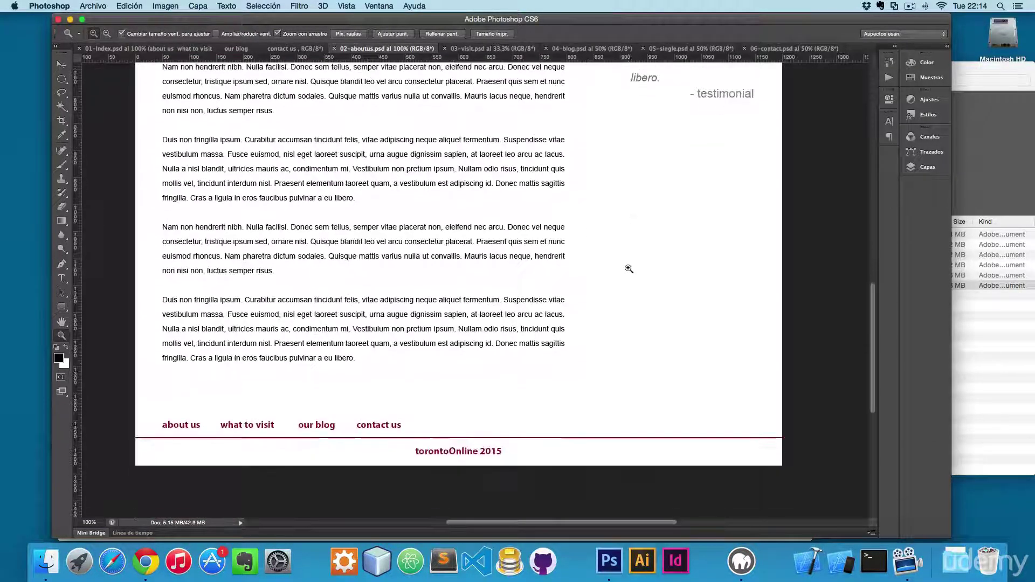
pyautogui.scroll(-8, 615, 259)
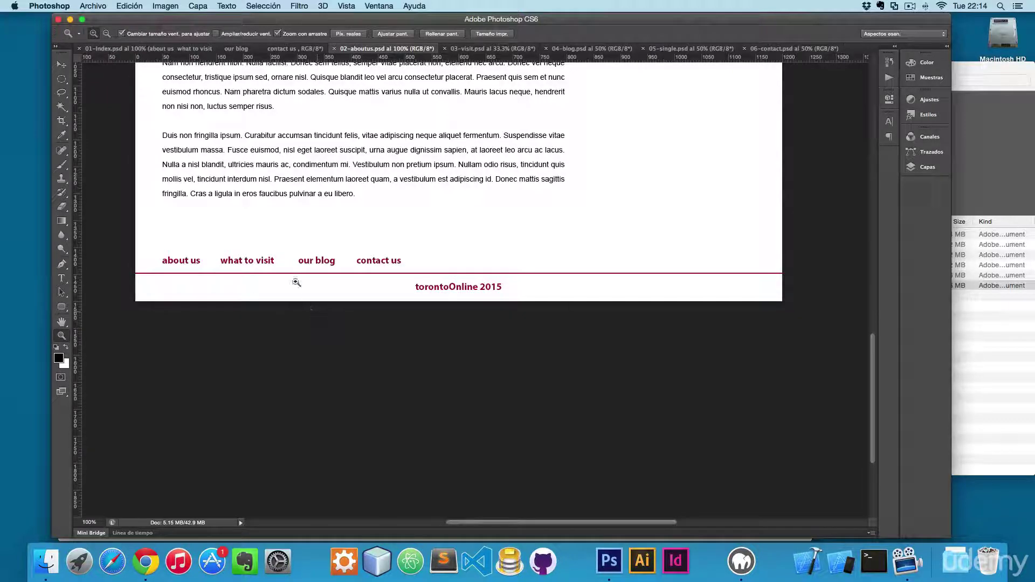
# - Show the 03-visit.psd mockup zoomed to full size, then zoom out slightly to reposition
pyautogui.click(482, 48)
pyautogui.click(455, 213)
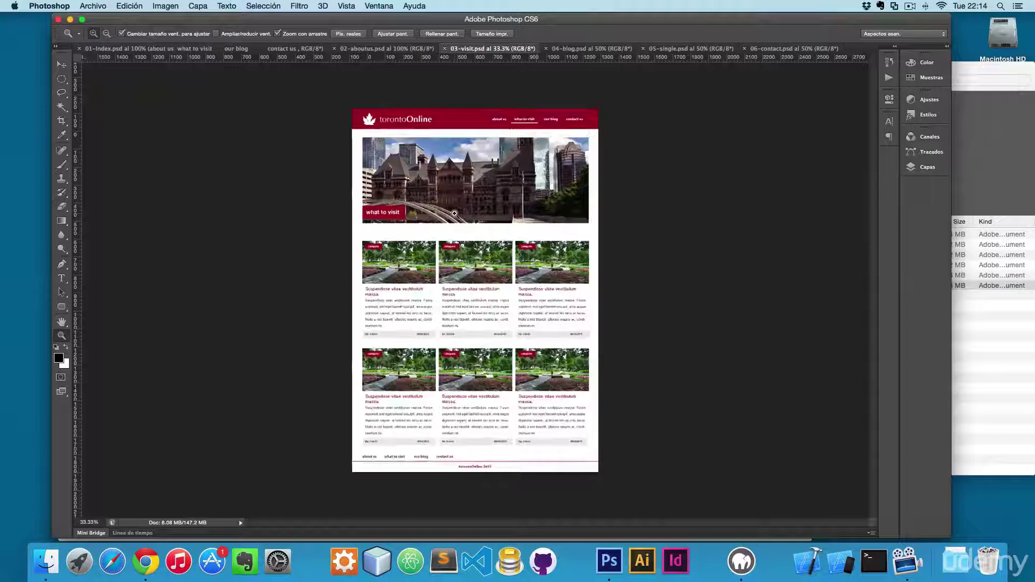
pyautogui.click(454, 213)
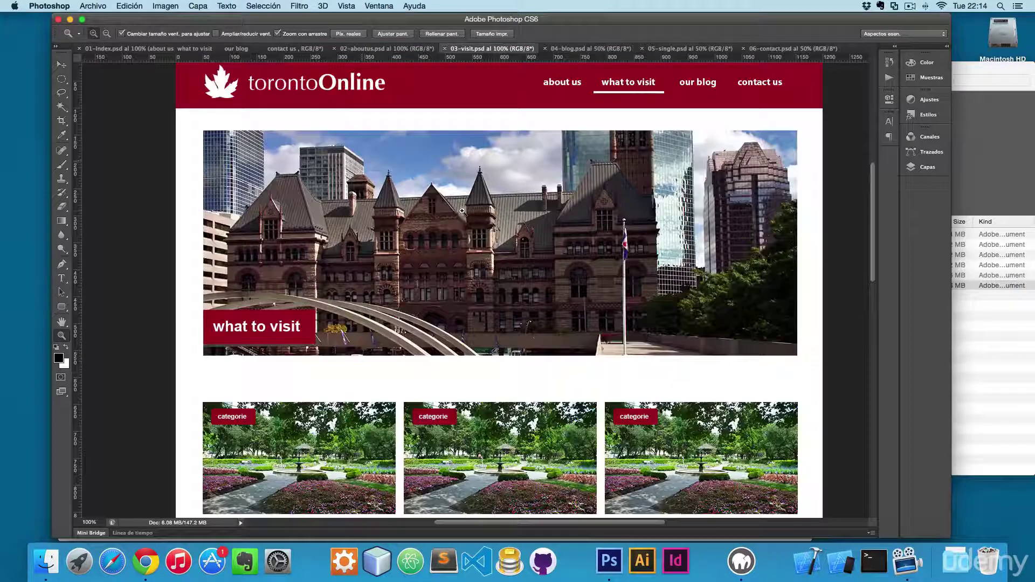
pyautogui.rightClick(516, 222)
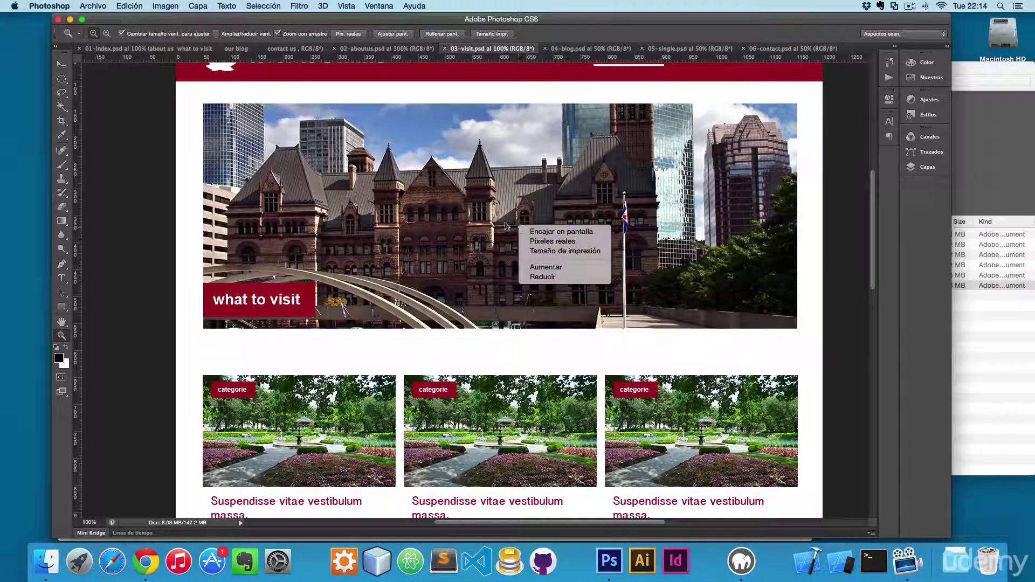
pyautogui.press('Escape')
pyautogui.click(522, 217)
pyautogui.scroll(-5, 330, 294)
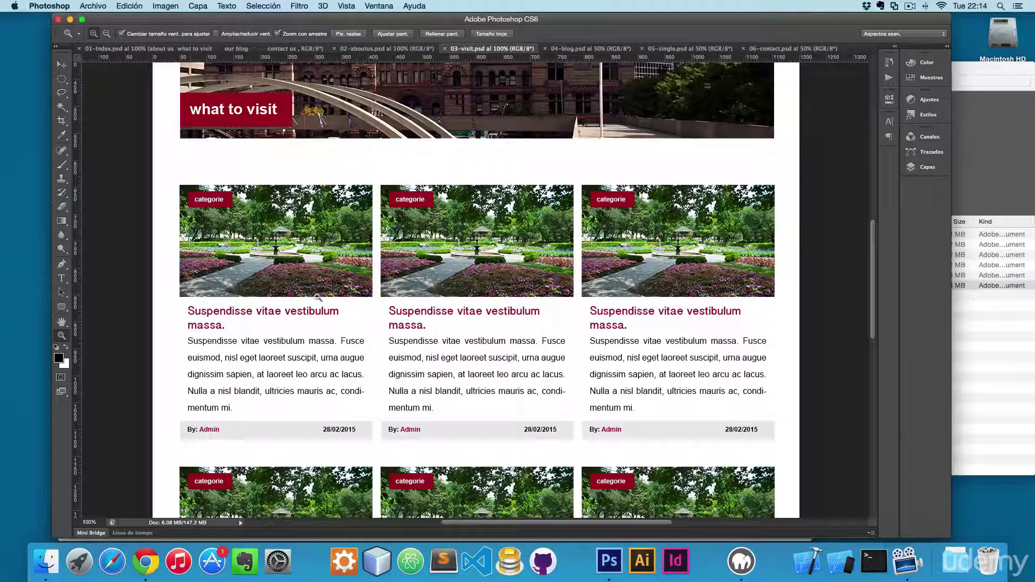
pyautogui.scroll(-1, 308, 291)
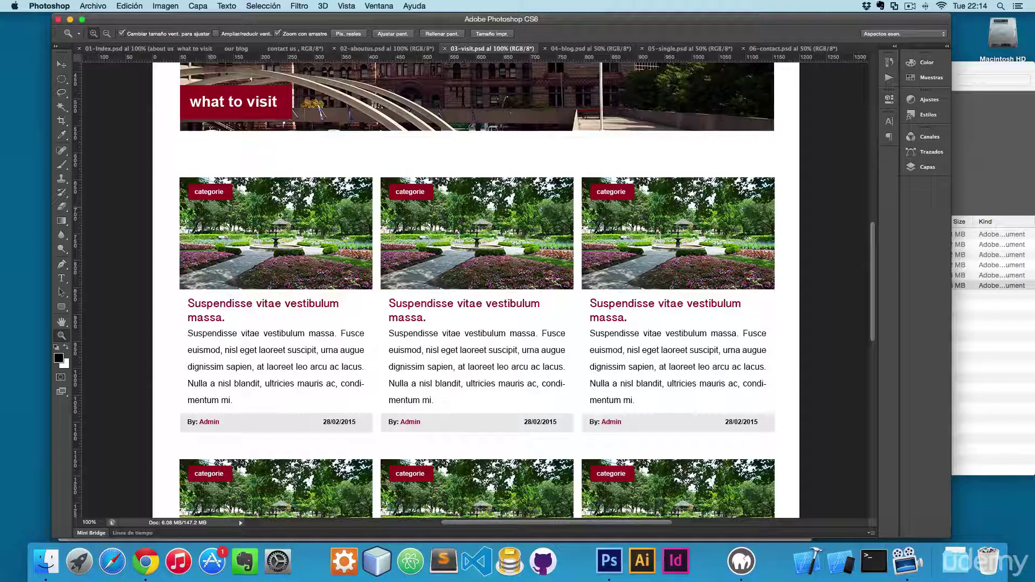
pyautogui.scroll(1, 194, 470)
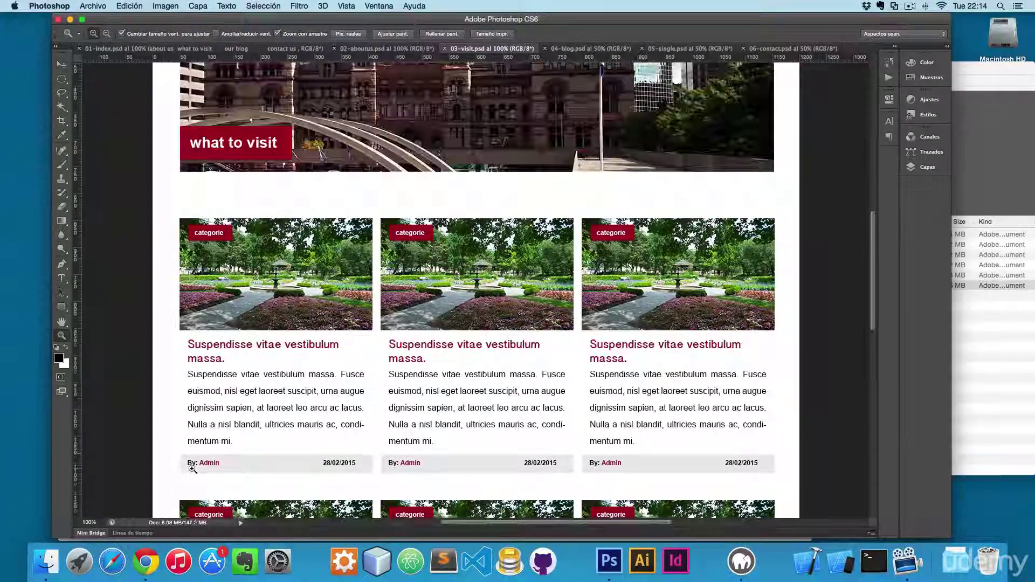
pyautogui.scroll(-3, 194, 469)
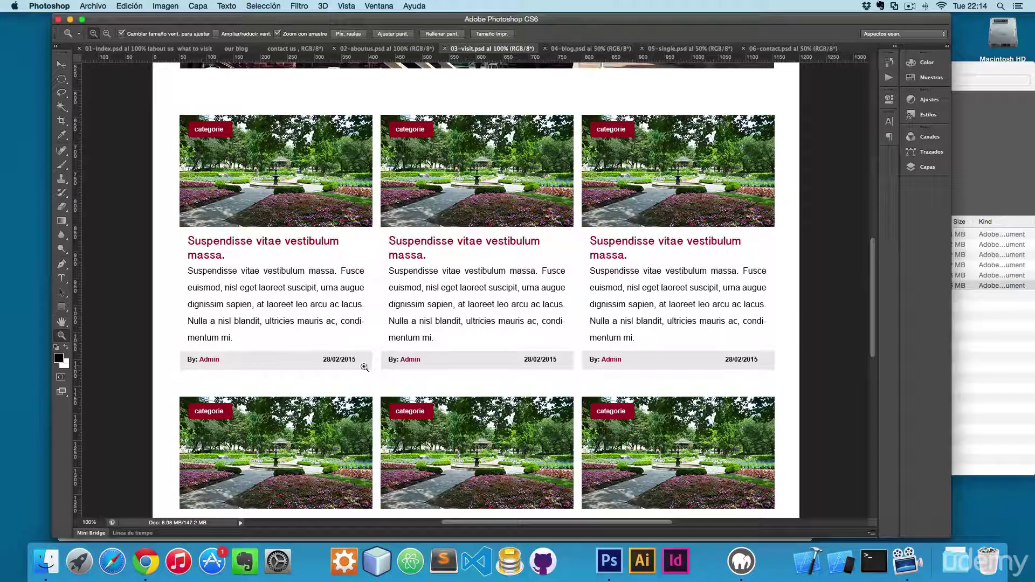
pyautogui.scroll(-1, 350, 365)
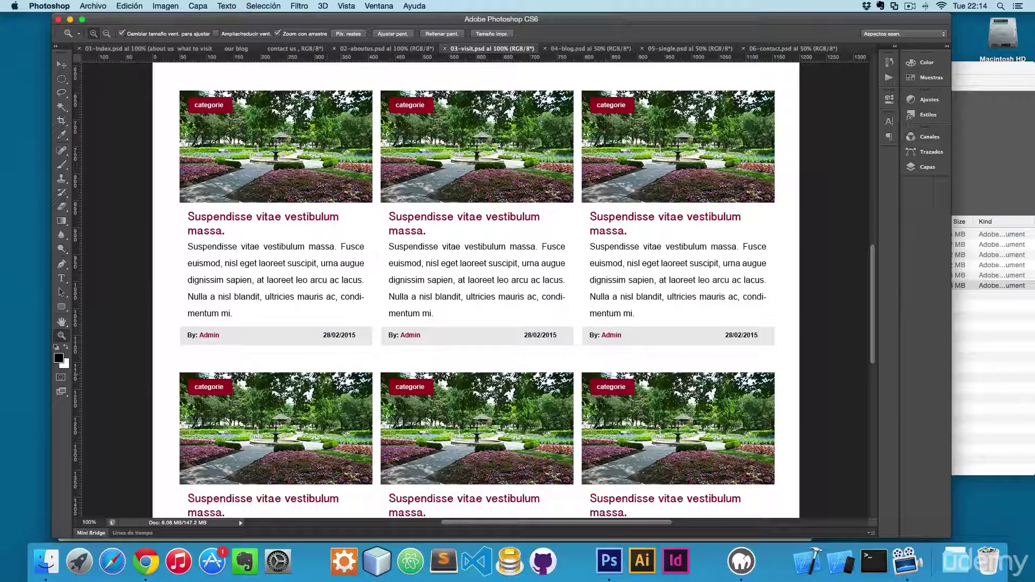
pyautogui.scroll(-5, 360, 402)
pyautogui.scroll(-3, 359, 403)
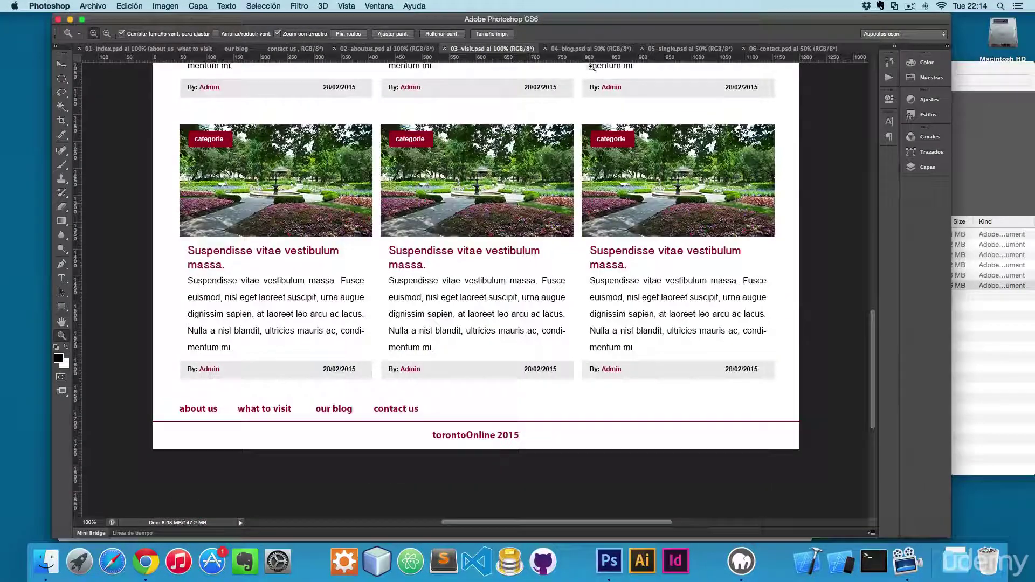
# - Switch to the 04-blog.psd mockup and enlarge it to full size
pyautogui.click(592, 50)
pyautogui.click(505, 155)
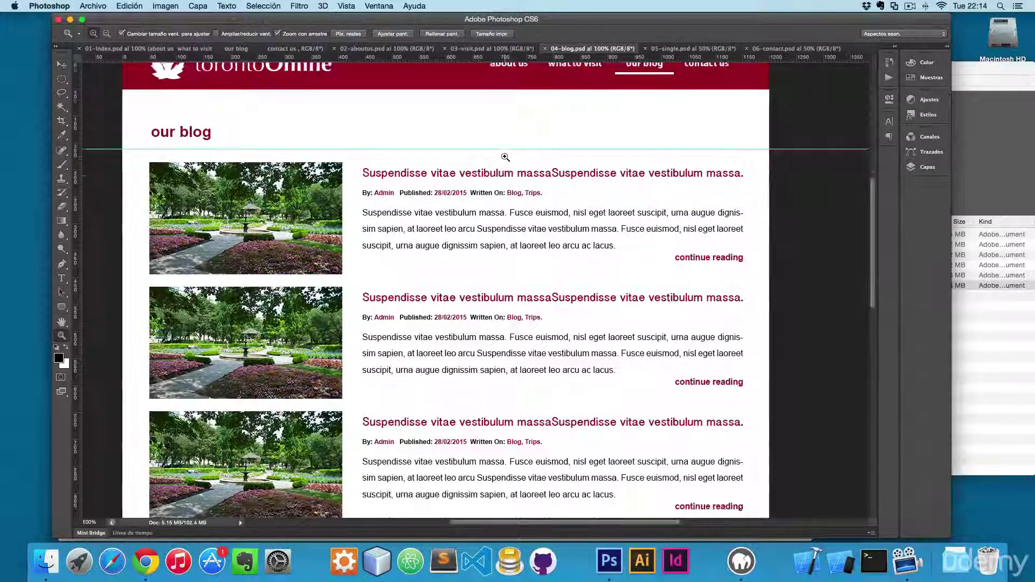
pyautogui.scroll(-1, 504, 156)
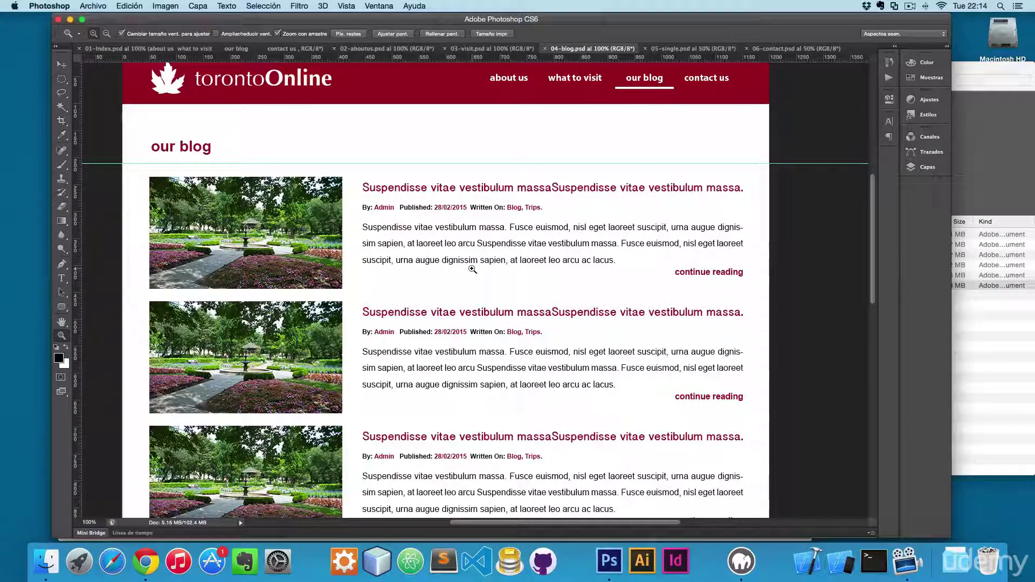
pyautogui.hscroll(-10, 473, 269)
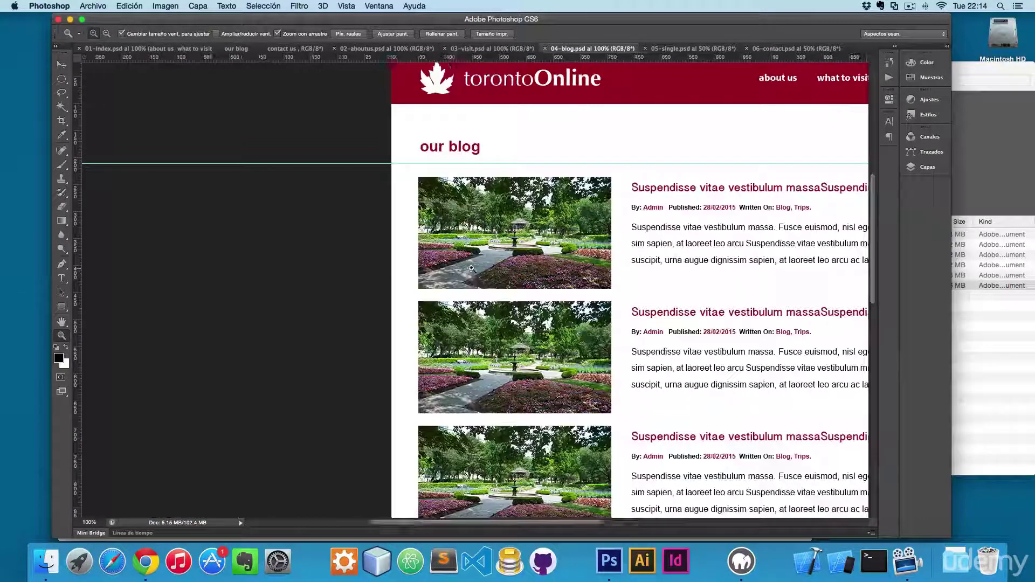
pyautogui.hscroll(5, 616, 272)
pyautogui.hscroll(5, 617, 272)
pyautogui.hscroll(5, 616, 272)
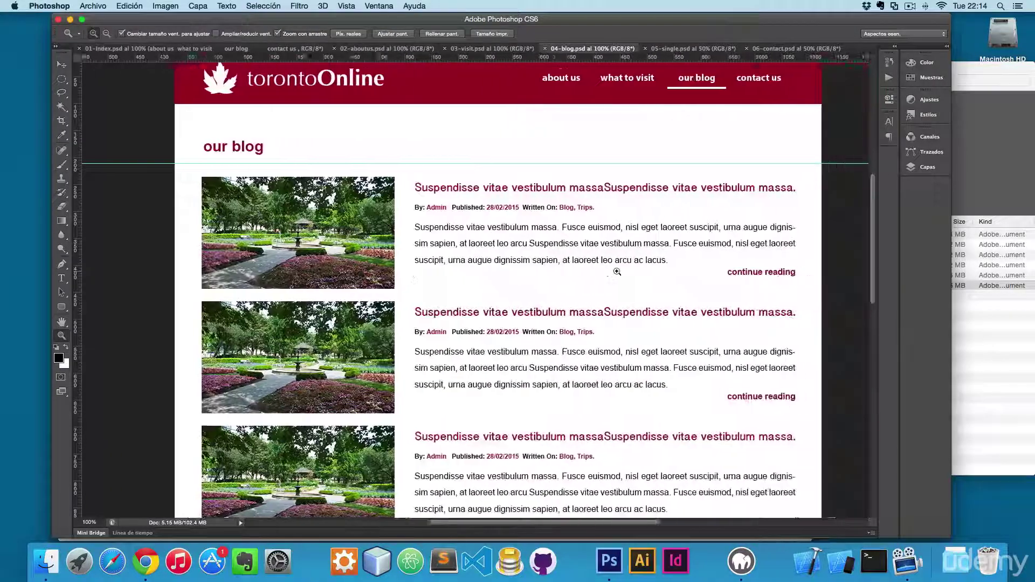
pyautogui.hscroll(5, 616, 272)
pyautogui.hscroll(-5, 616, 273)
pyautogui.hscroll(-5, 617, 272)
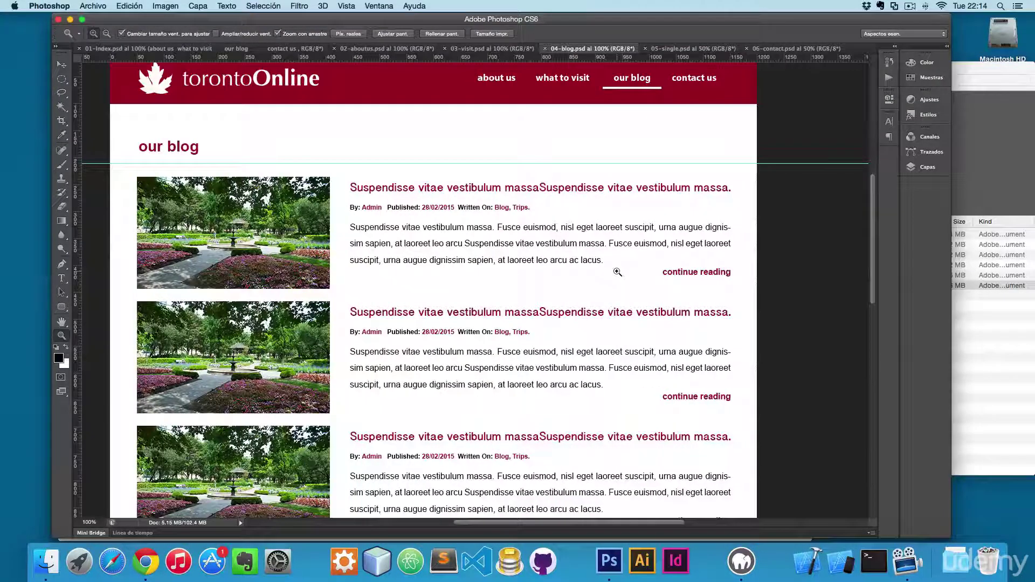
pyautogui.scroll(-2, 617, 272)
pyautogui.scroll(-5, 617, 272)
pyautogui.scroll(-5, 617, 272)
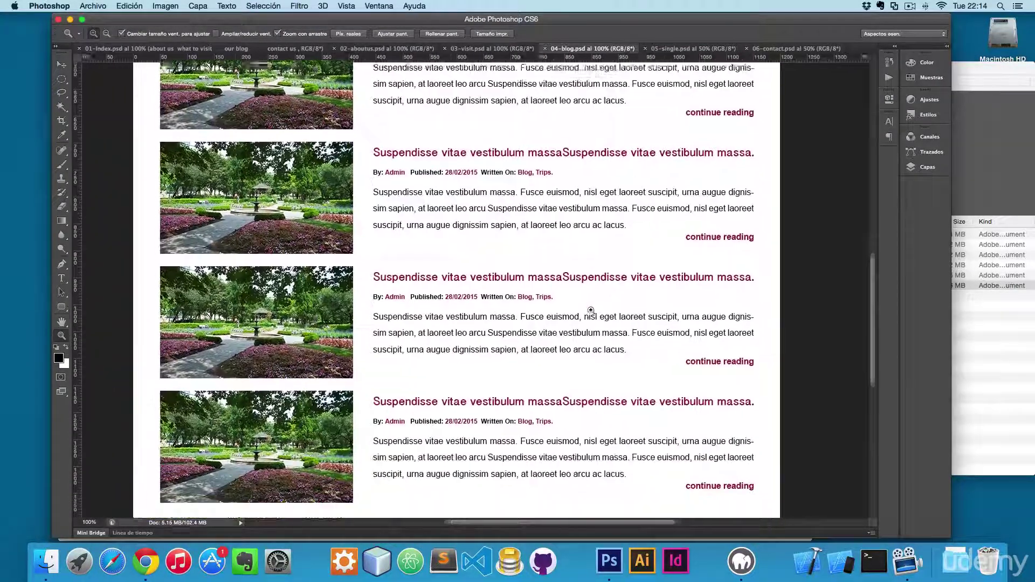
pyautogui.scroll(-3, 617, 272)
# - Switch to the 05-single.psd mockup and zoom the article page to 100%
pyautogui.click(694, 50)
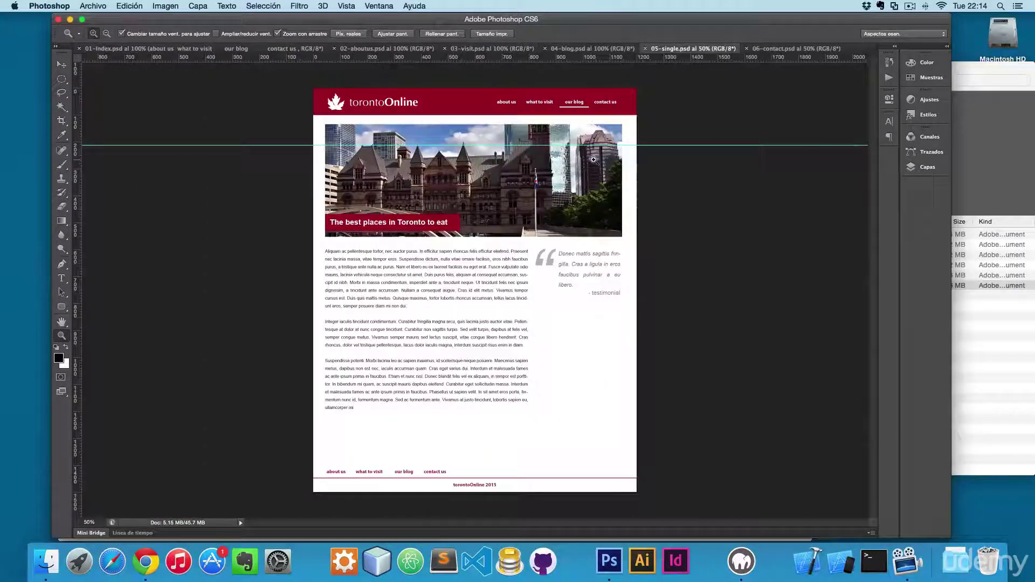
pyautogui.click(550, 180)
pyautogui.scroll(3, 550, 180)
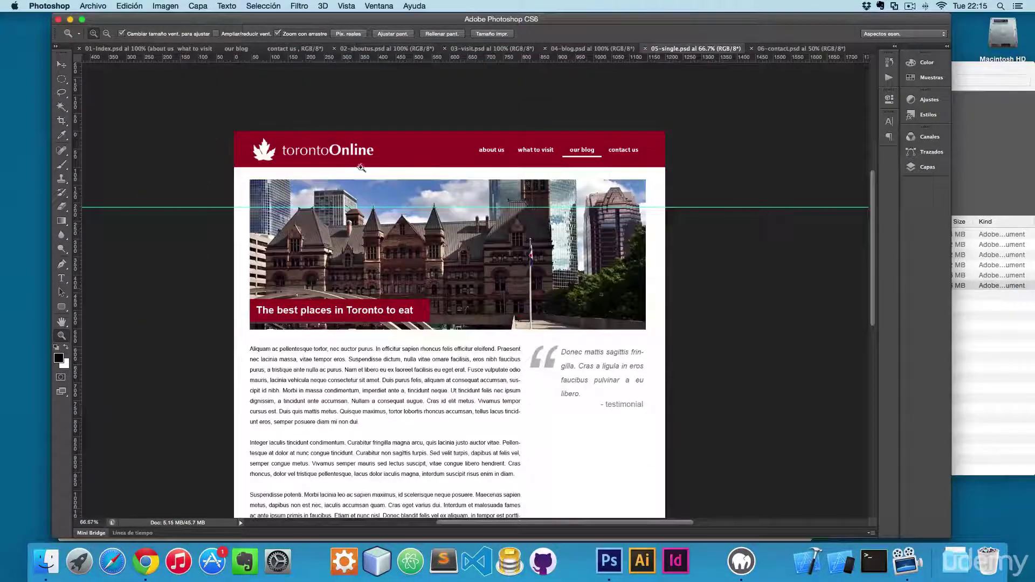
pyautogui.click(412, 327)
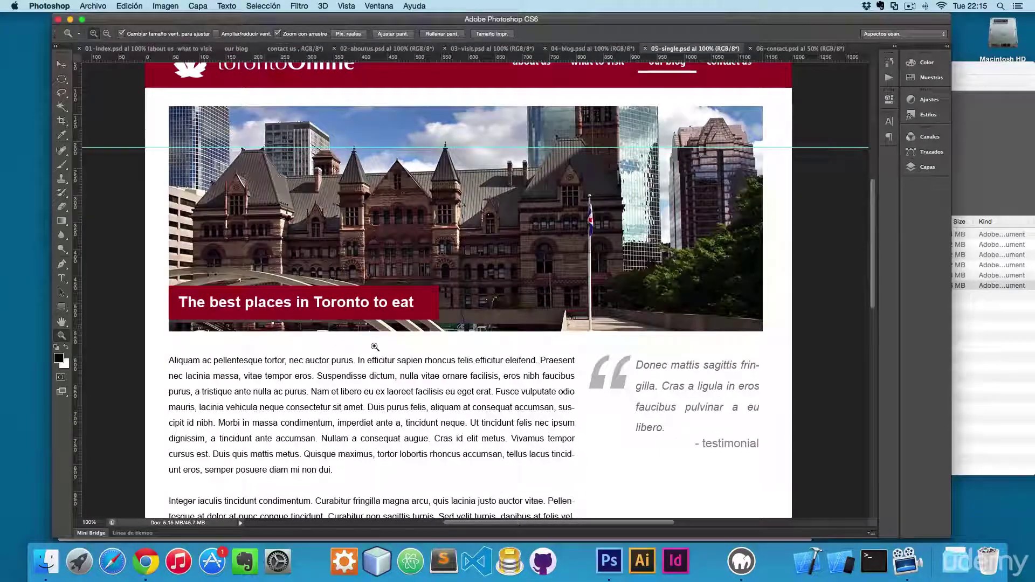
pyautogui.scroll(-5, 388, 300)
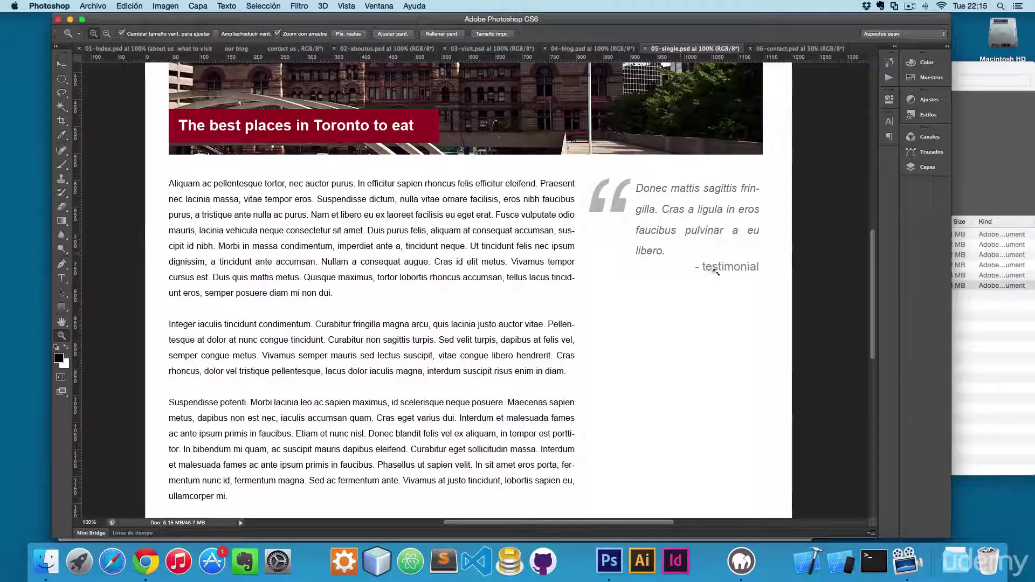
pyautogui.scroll(-5, 656, 299)
pyautogui.scroll(4, 657, 299)
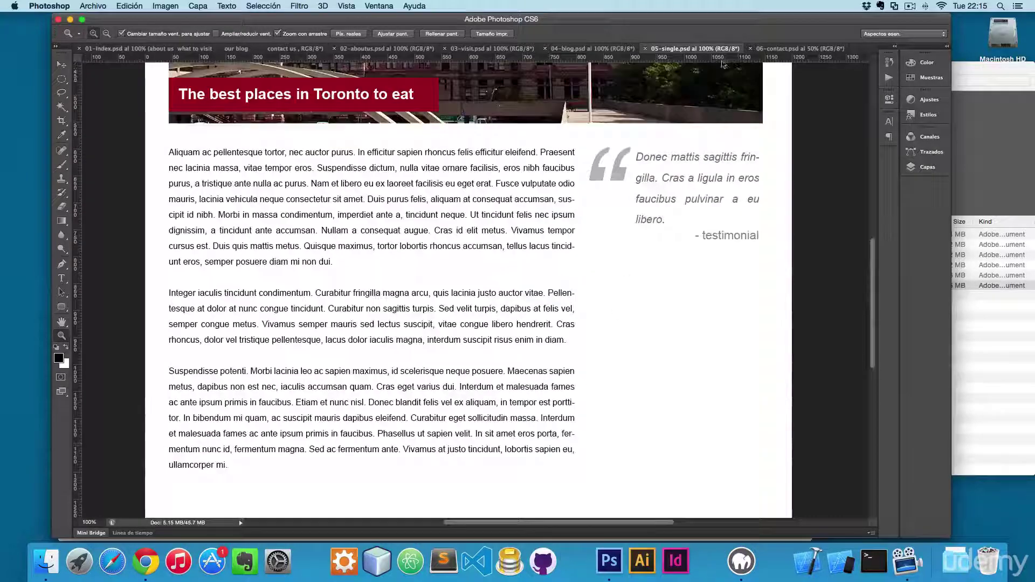
# - Switch to the 06-contact.psd mockup and zoom the contact form to 100%
pyautogui.click(791, 50)
pyautogui.click(536, 205)
pyautogui.scroll(-3, 535, 205)
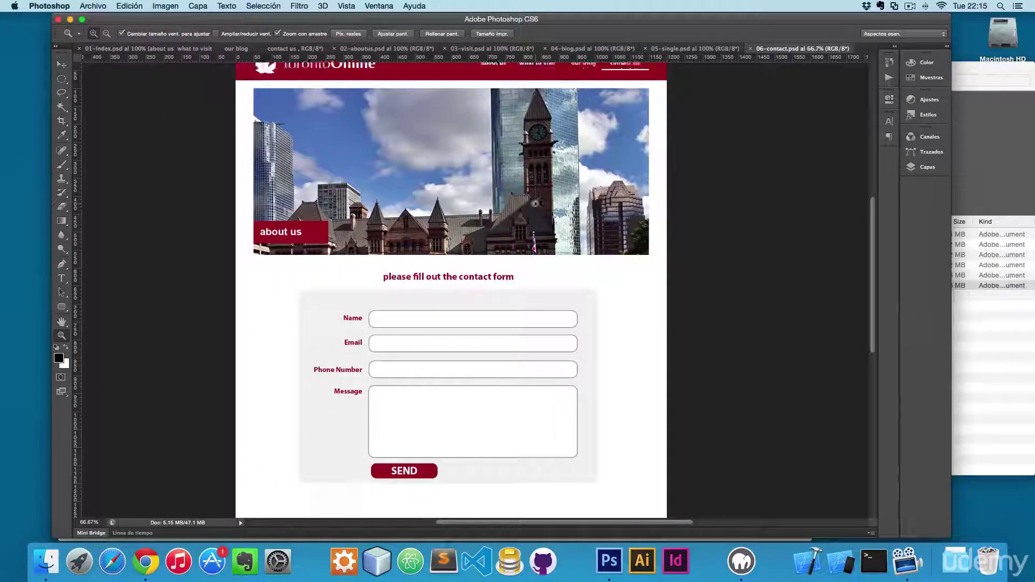
pyautogui.scroll(-2, 535, 204)
pyautogui.click(536, 205)
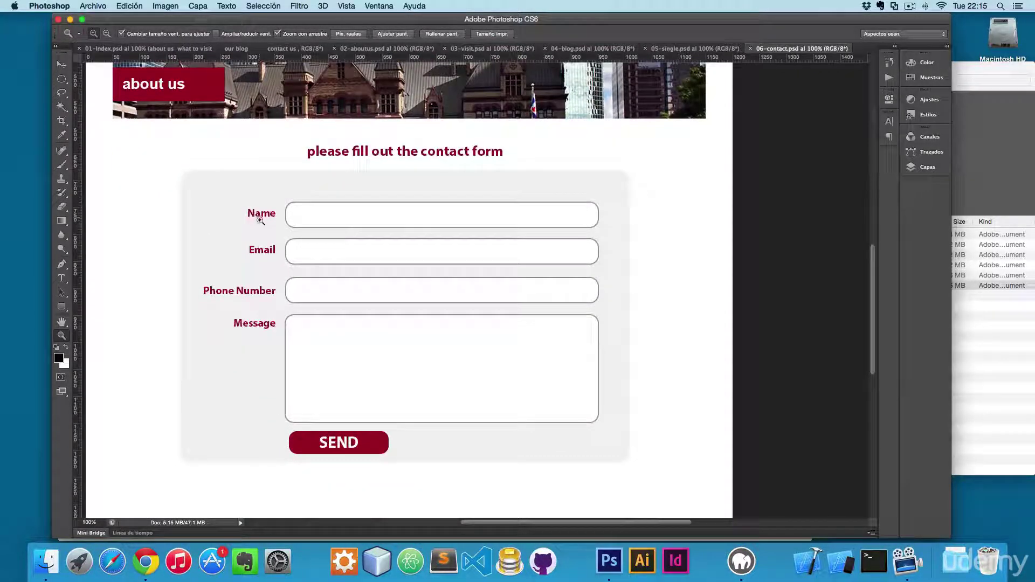
pyautogui.scroll(-3, 309, 308)
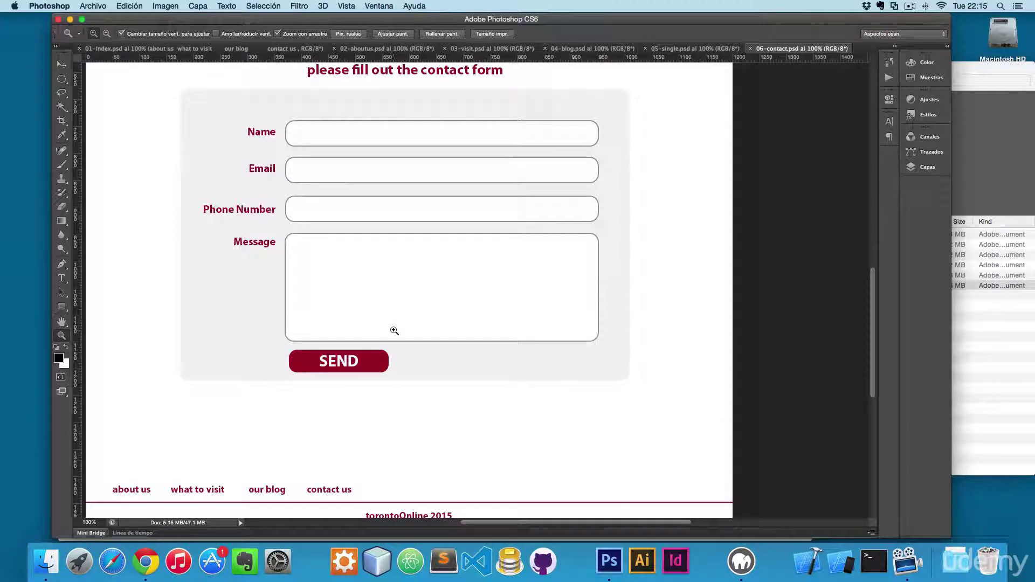
pyautogui.hscroll(-3, 360, 346)
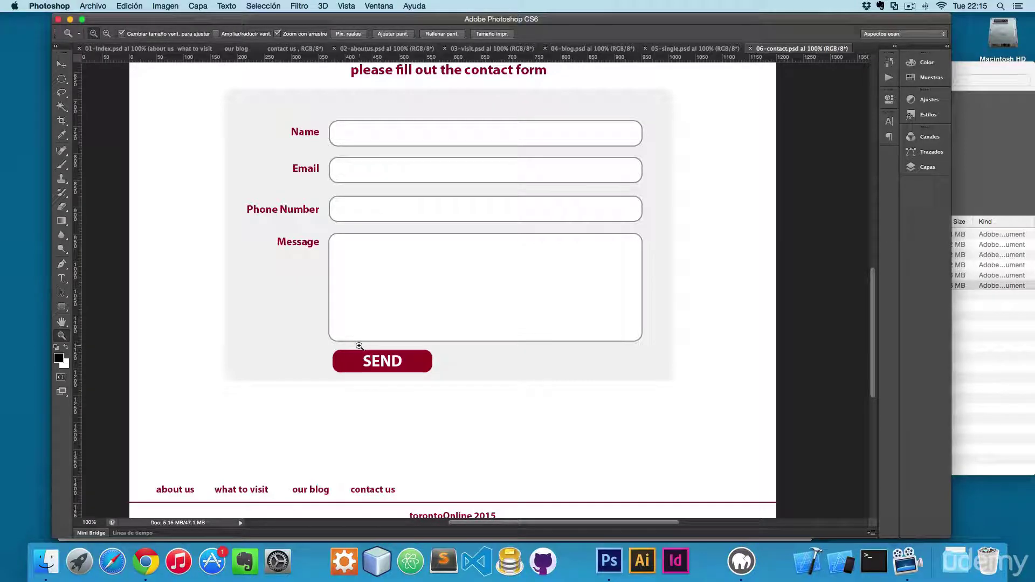
pyautogui.scroll(3, 359, 346)
pyautogui.scroll(4, 354, 347)
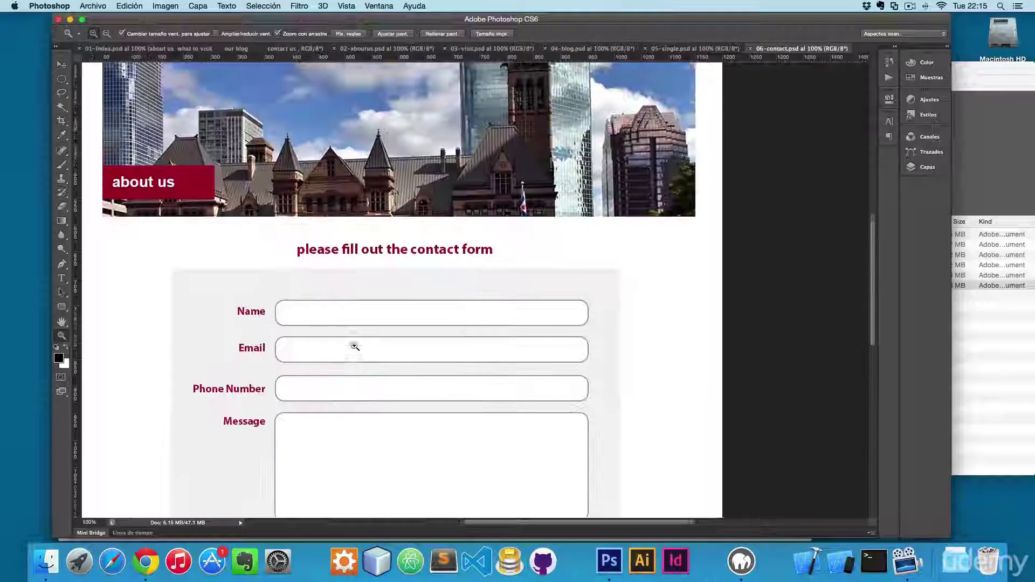
pyautogui.scroll(4, 354, 347)
pyautogui.scroll(4, 355, 346)
pyautogui.scroll(2, 354, 346)
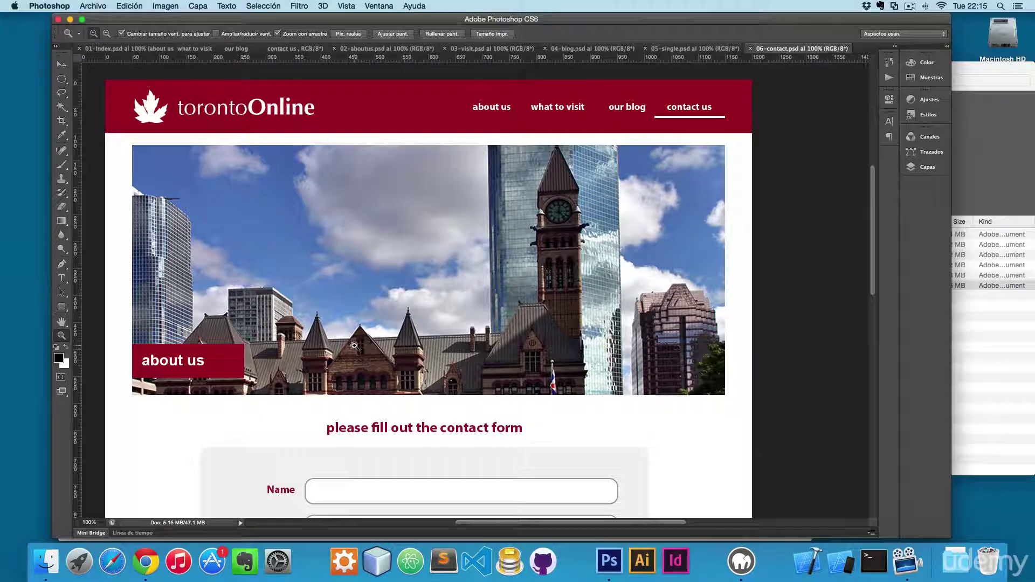